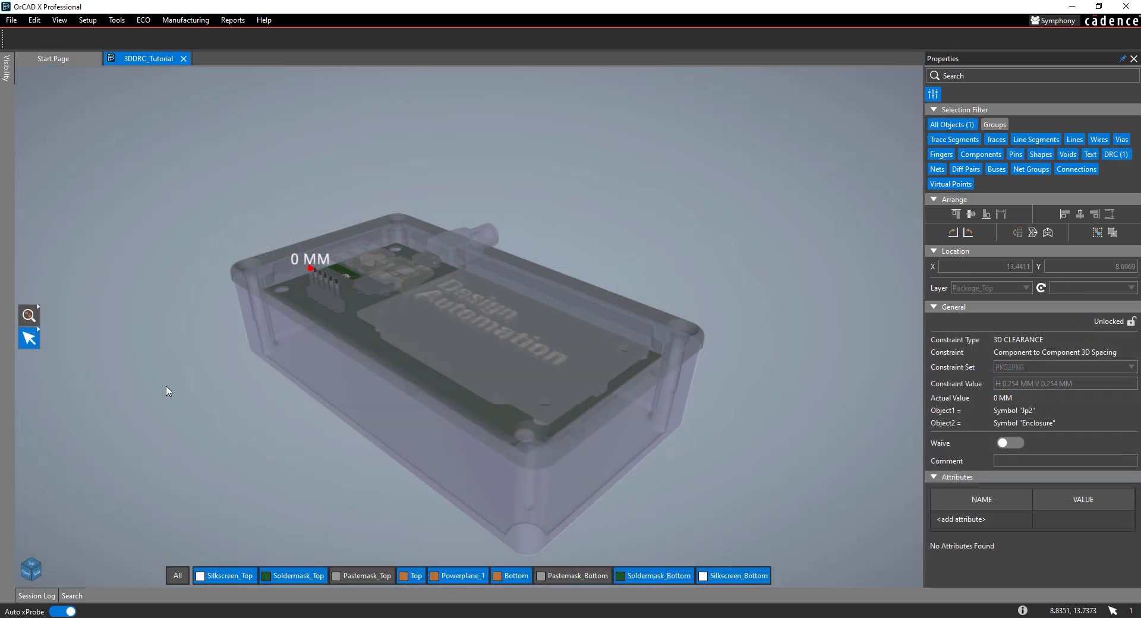
drag(153, 306, 282, 332)
middle_drag(282, 331, 395, 488)
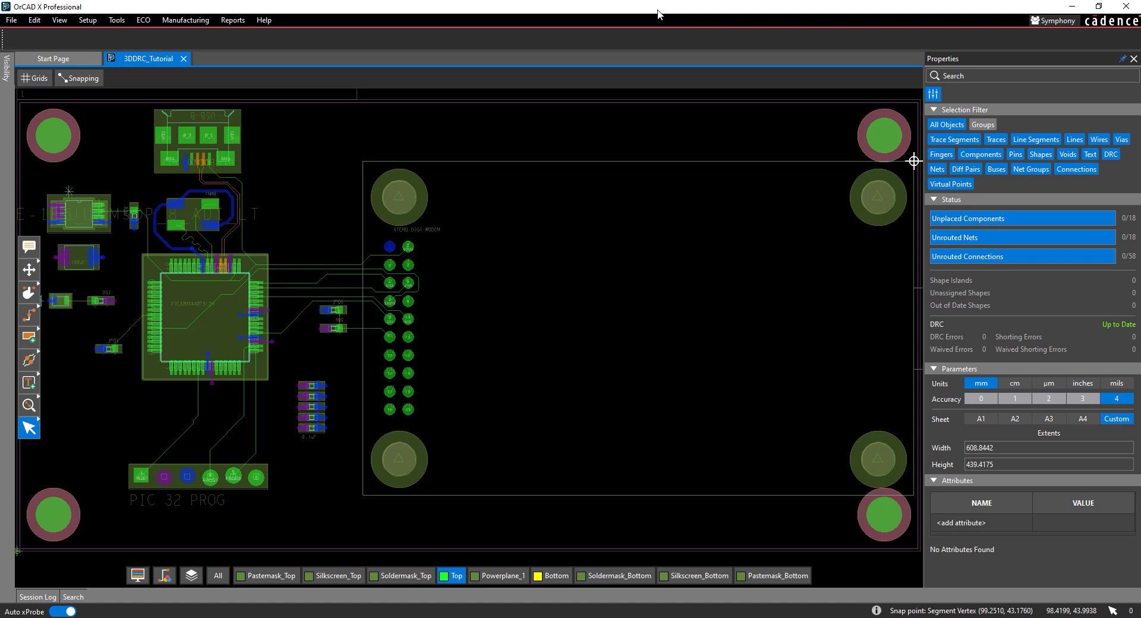
- Open the PCB constraints and create a 3D component-to-component clearance constraint set named PKG2PKG
click(121, 21)
click(124, 35)
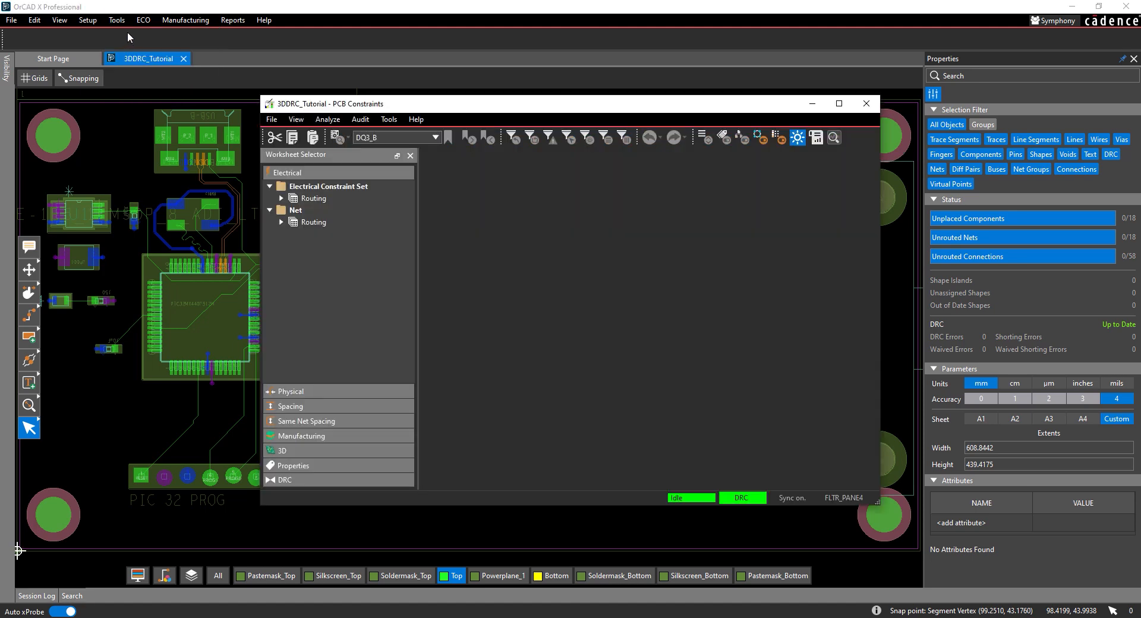
click(307, 454)
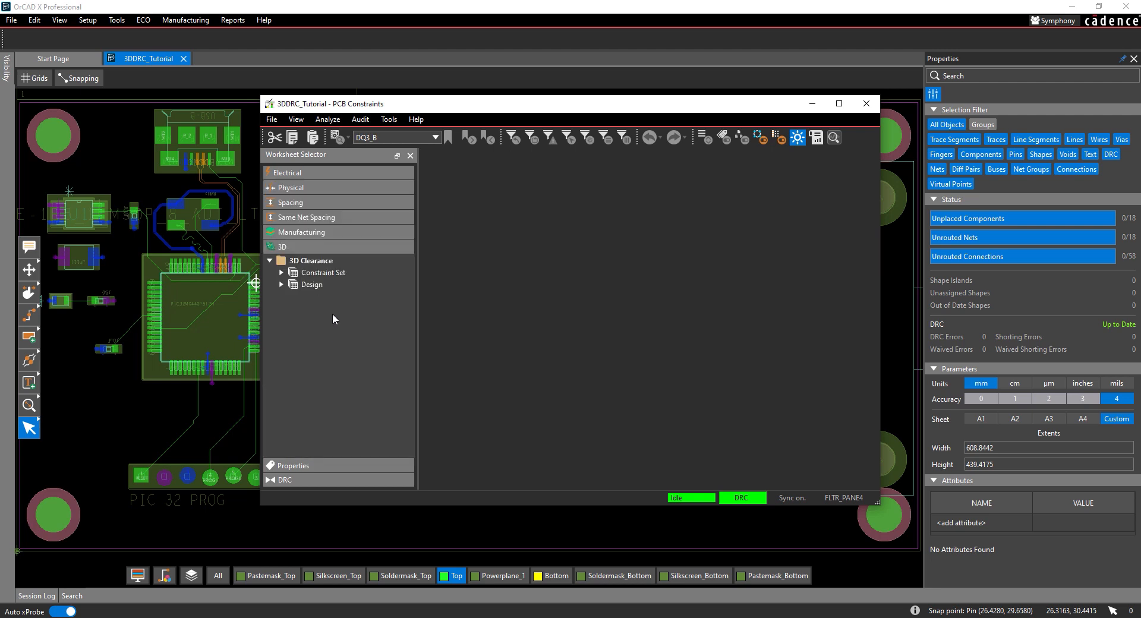
click(340, 273)
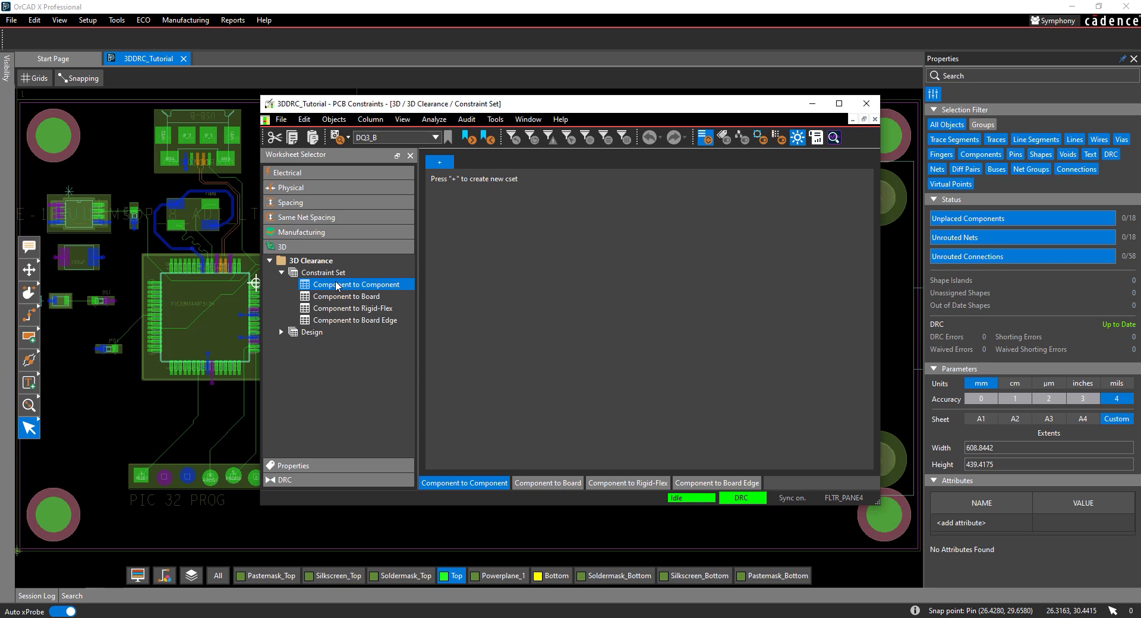
click(438, 164)
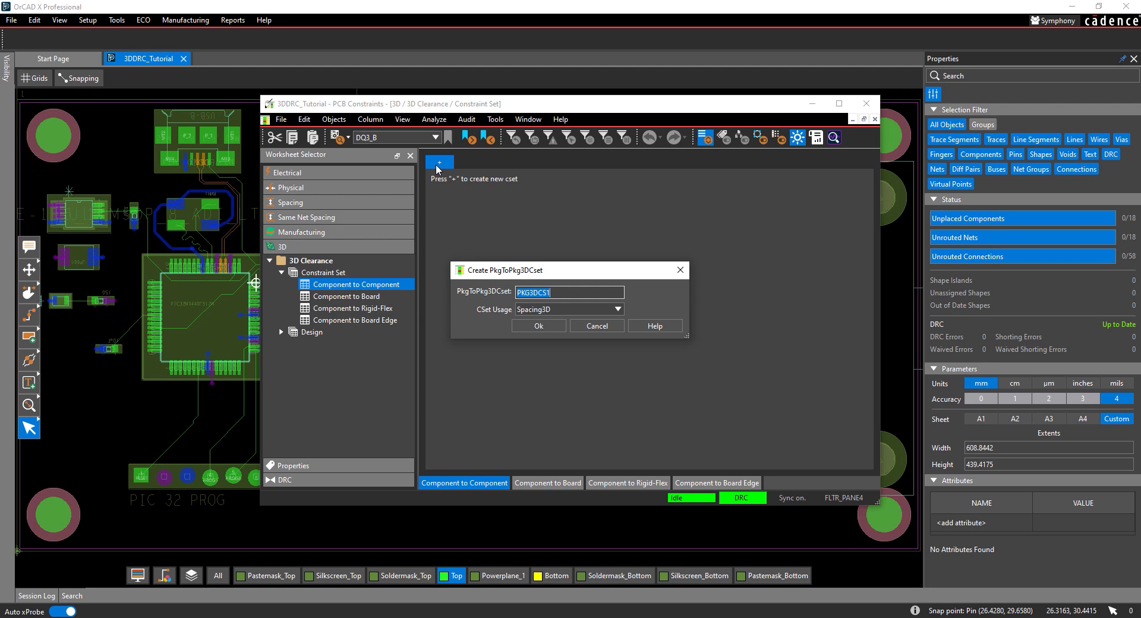
text(PKG2PKG)
click(557, 325)
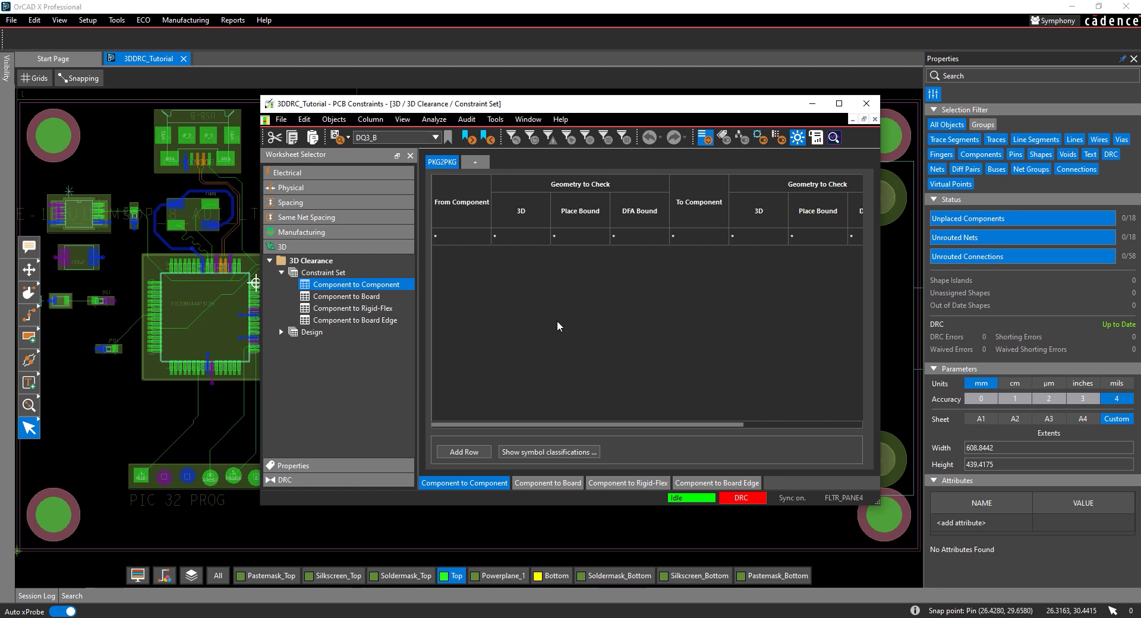
- Add 3D clearance rules to PKG2PKG from 1X06_LOCK to all listed components, with horizontal and vertical clearances of .254
click(460, 453)
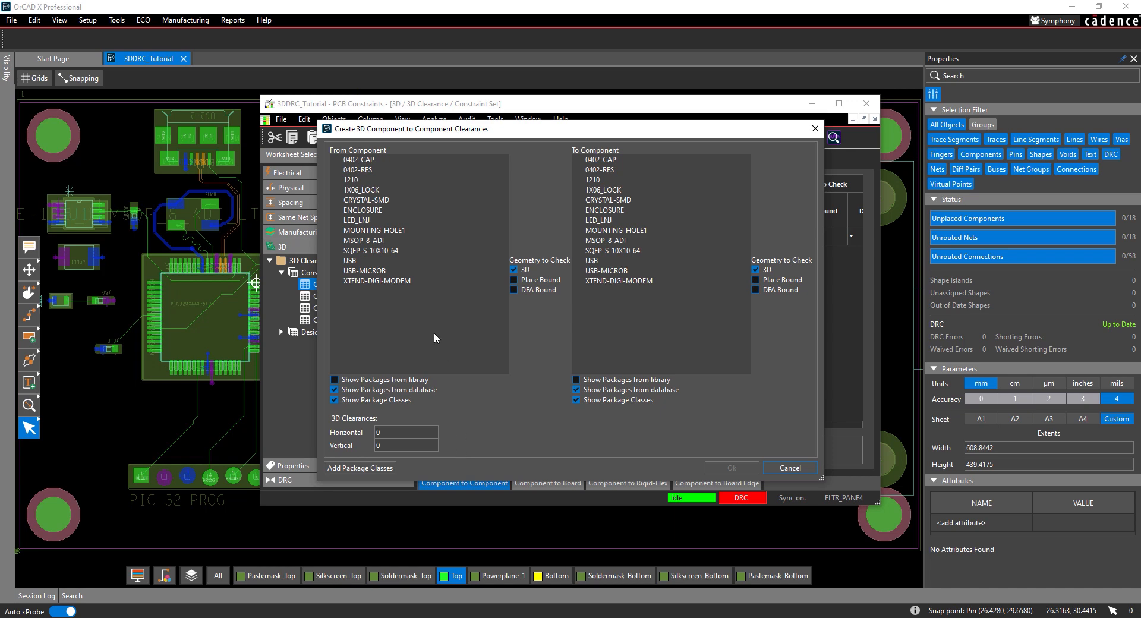
click(370, 191)
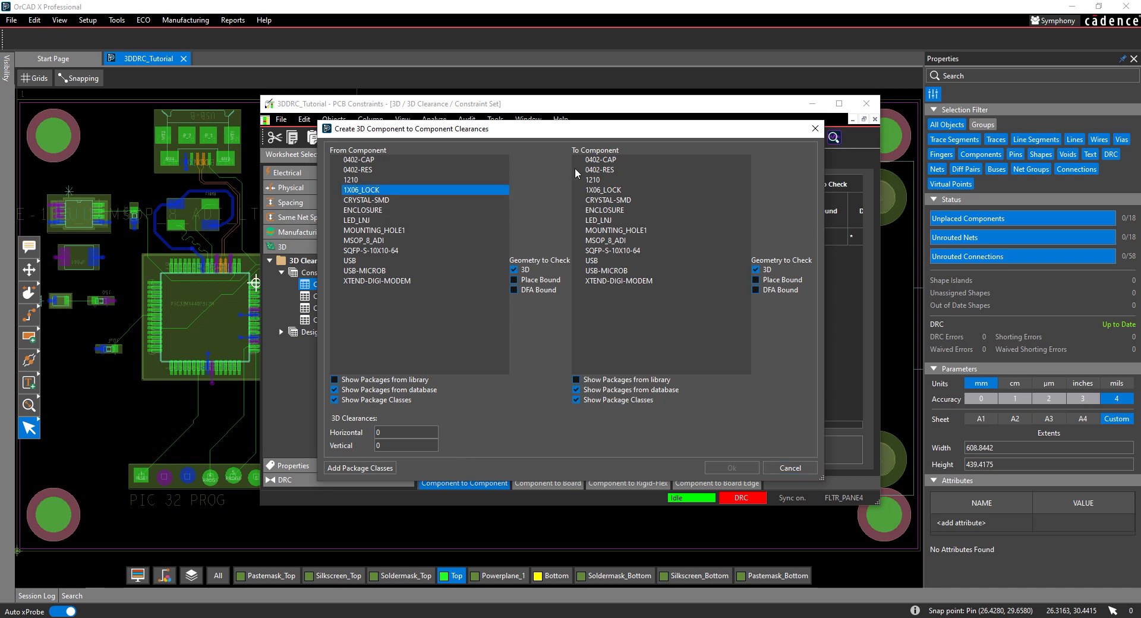
drag(599, 160, 609, 291)
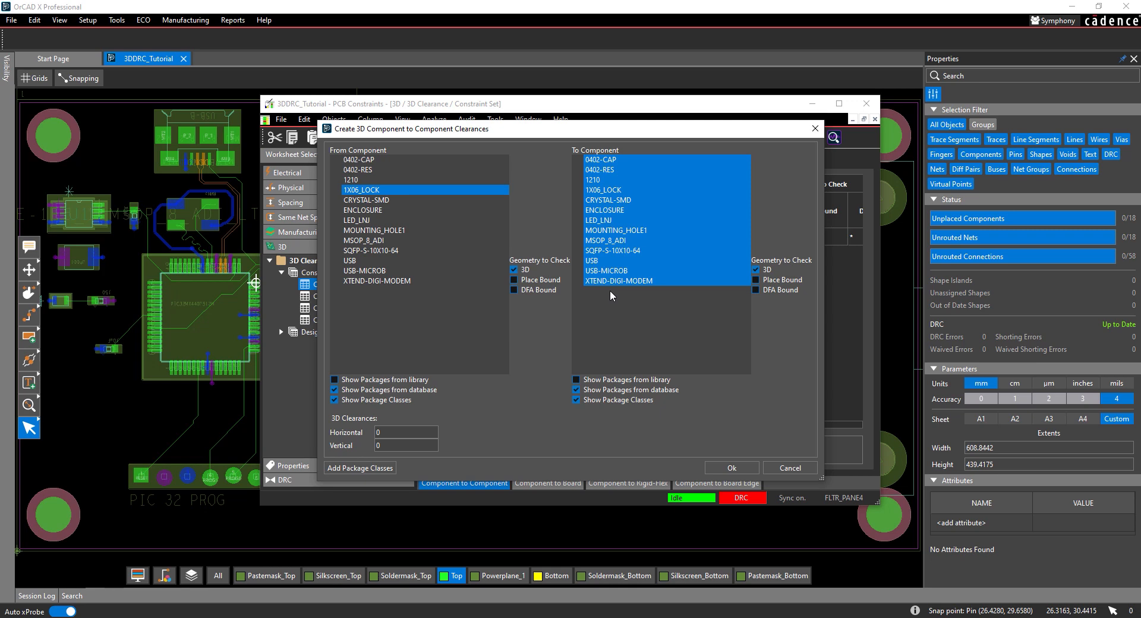
click(405, 432)
text(.254)
click(403, 446)
text(.254)
click(717, 469)
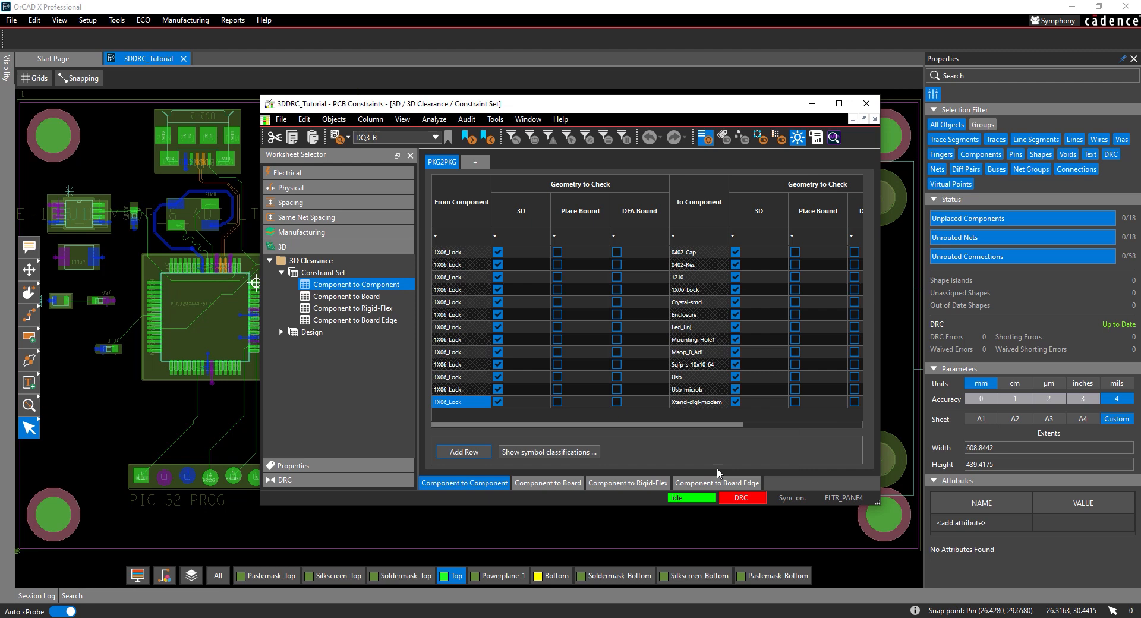
- Assign the PKG2PKG constraint set to the 3DDRC_Tutorial design for component-to-component 3D clearance
click(281, 332)
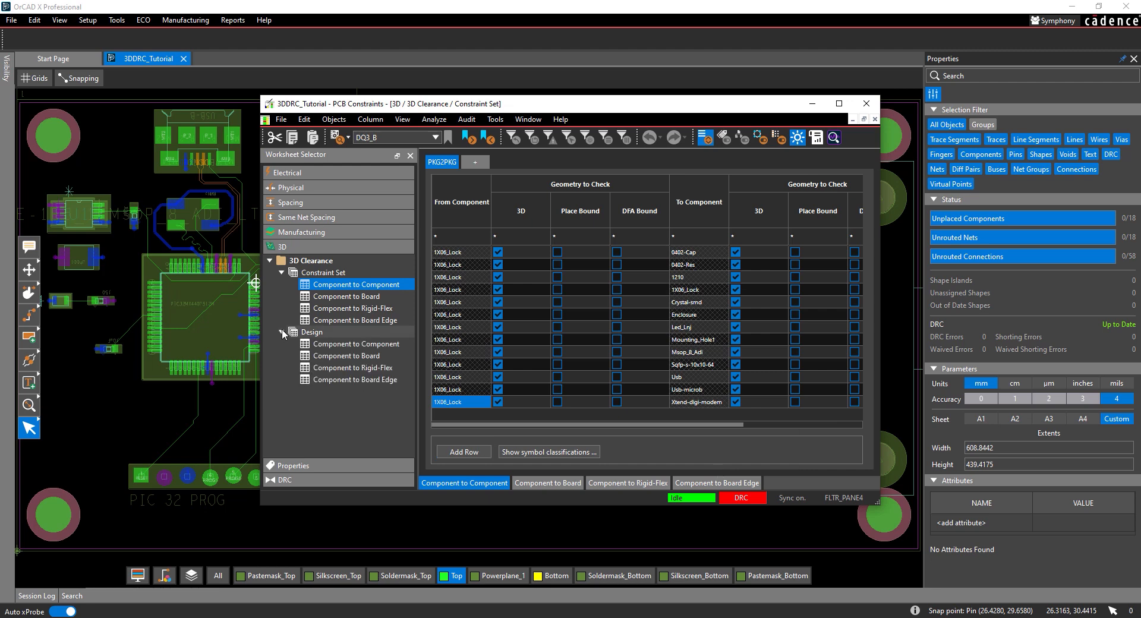
click(360, 347)
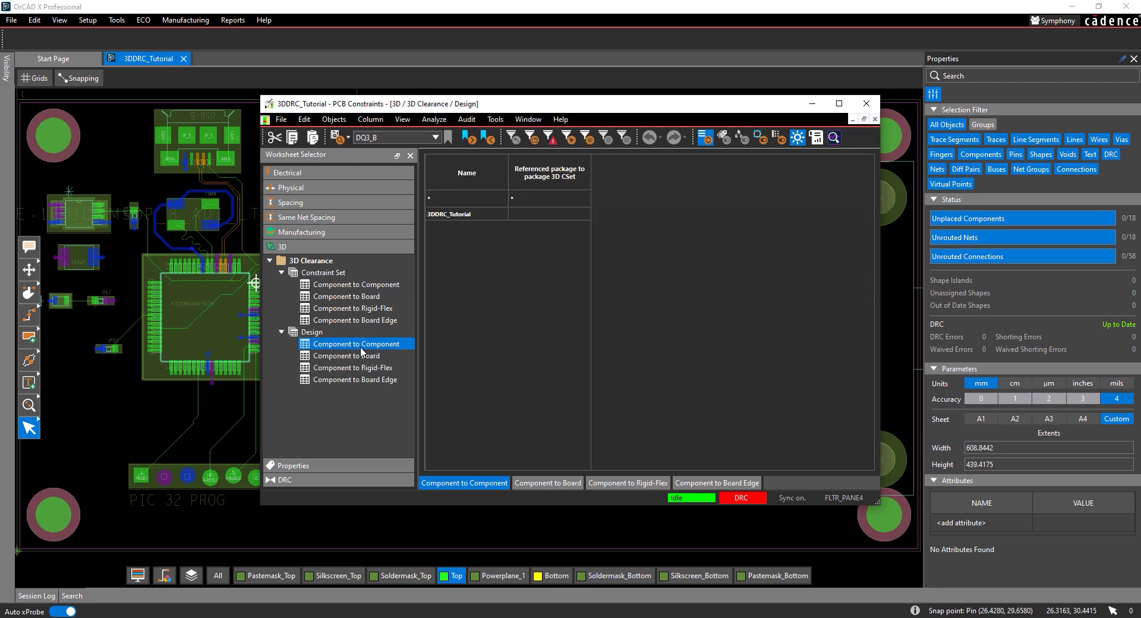
click(535, 217)
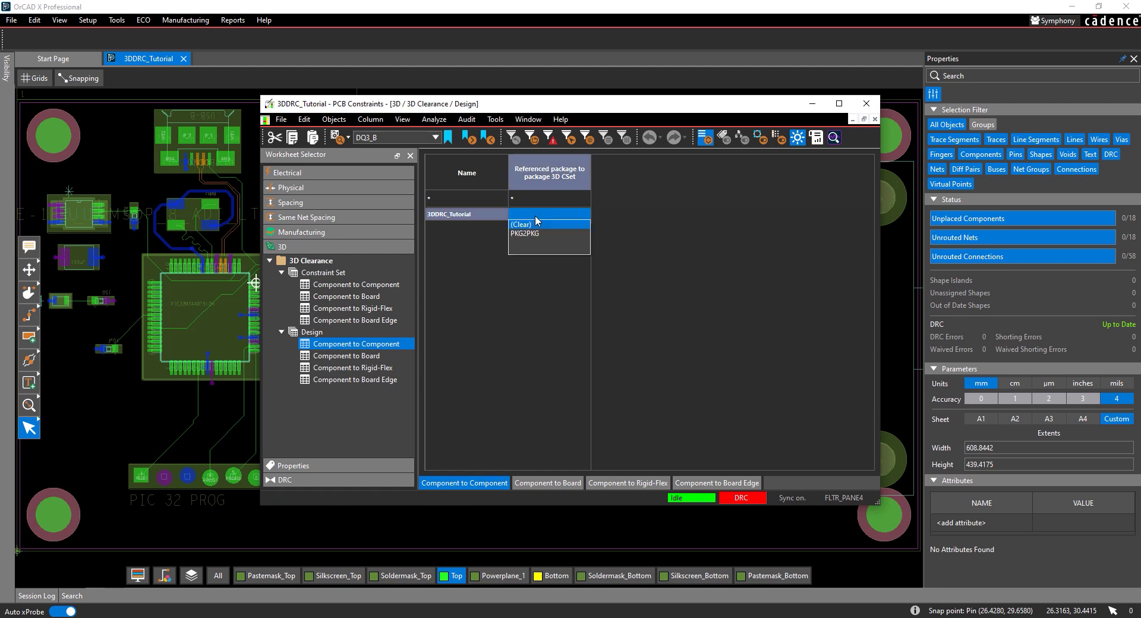
click(525, 233)
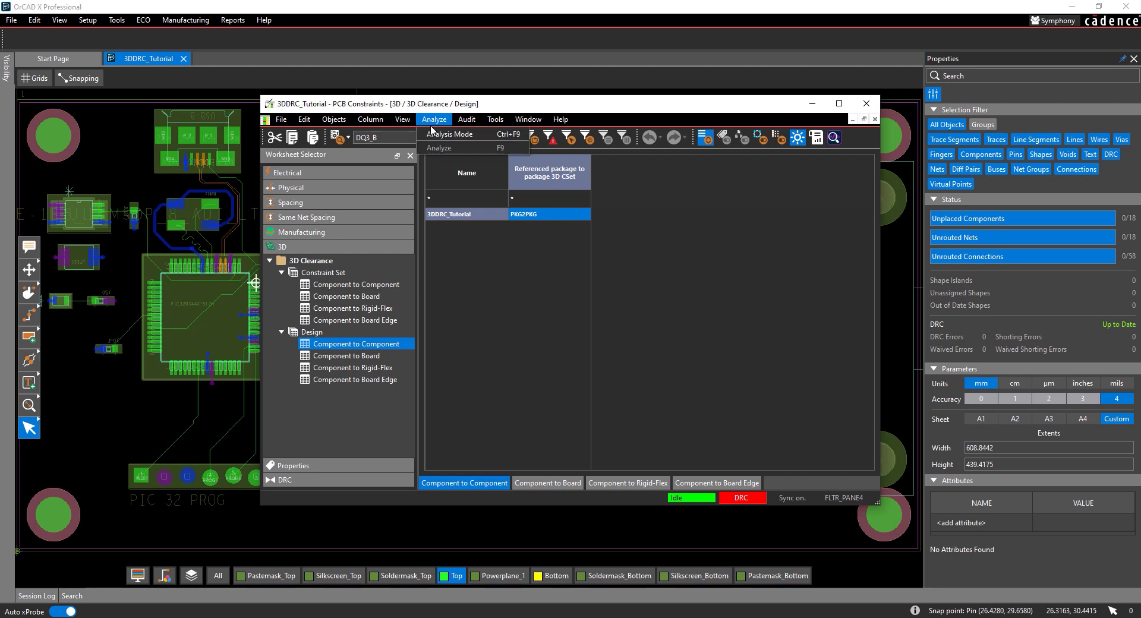
- Turn on all 3 Dimensional component checks in the analysis modes and close the PCB constraints
click(432, 134)
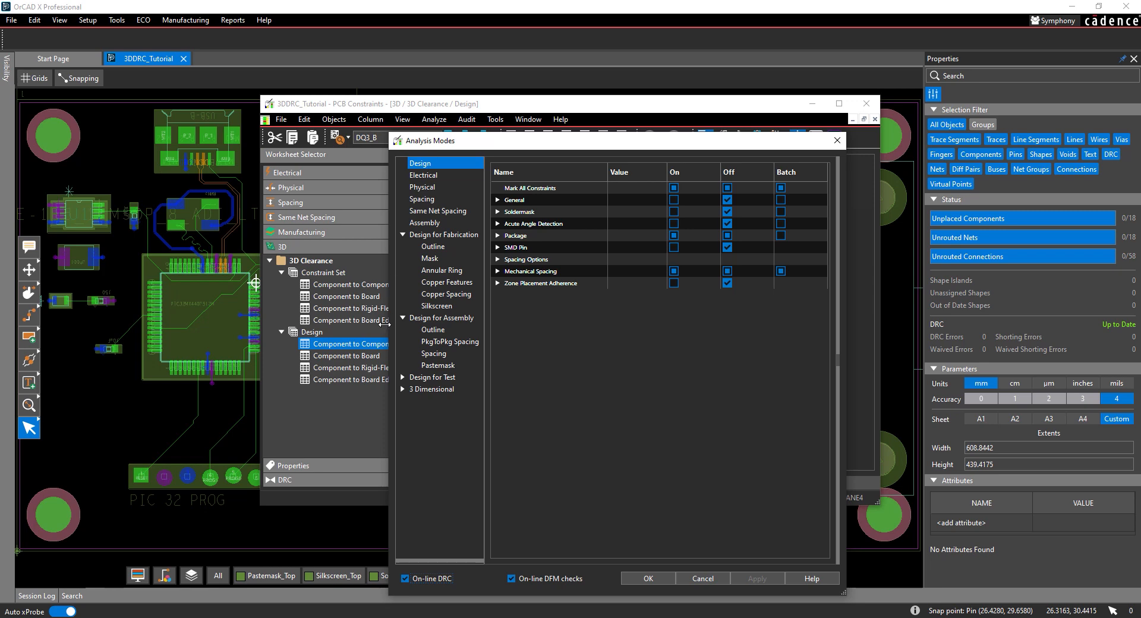
click(403, 389)
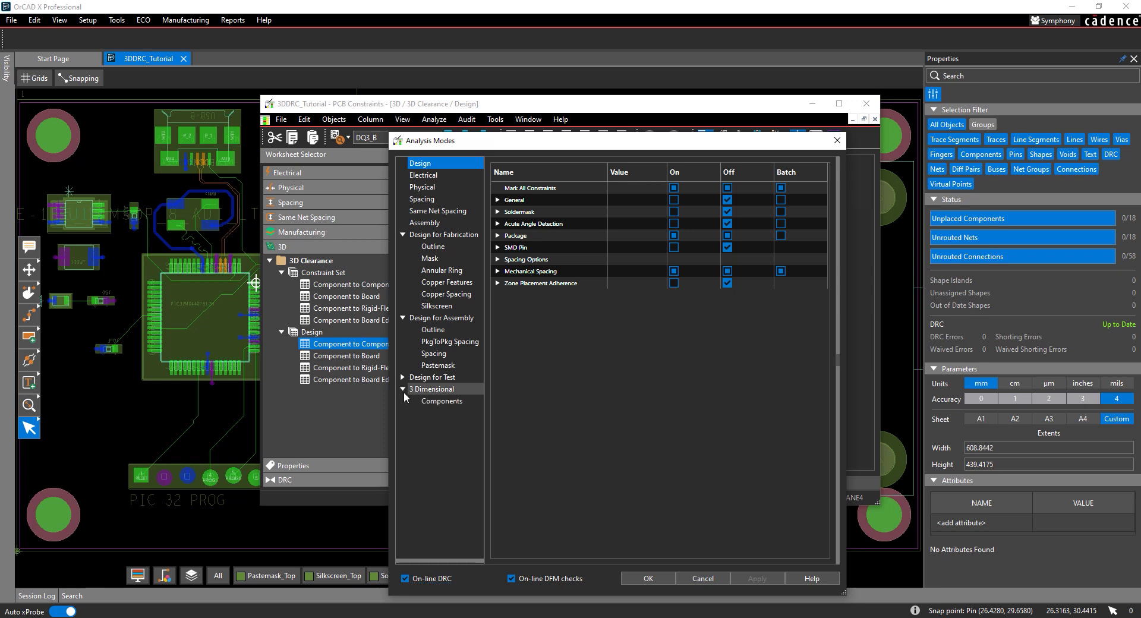
click(434, 402)
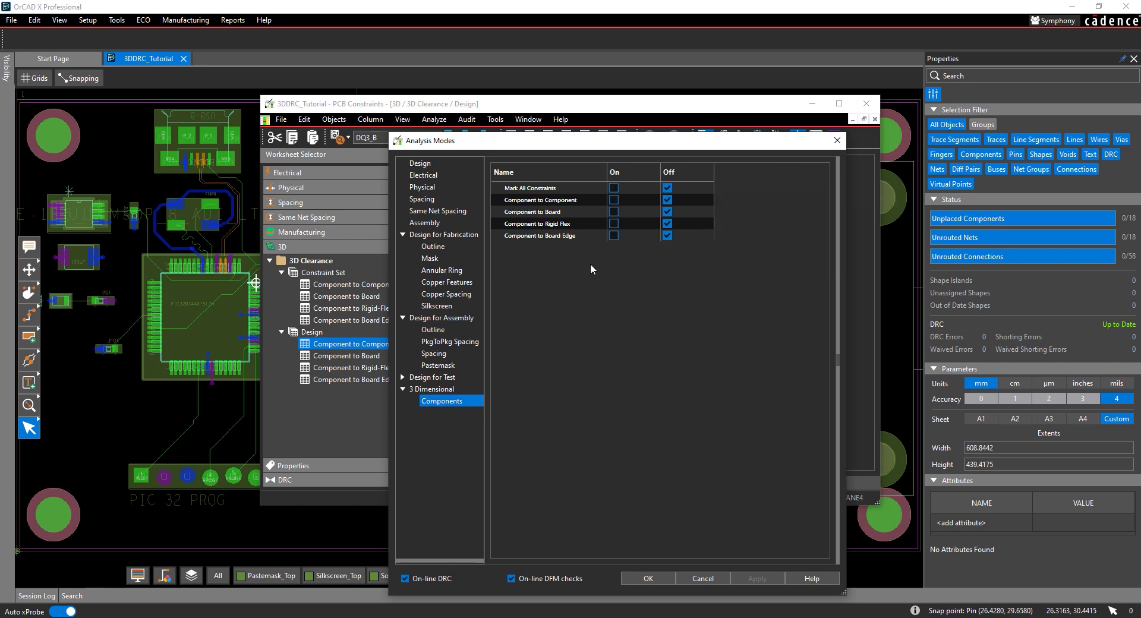
click(614, 188)
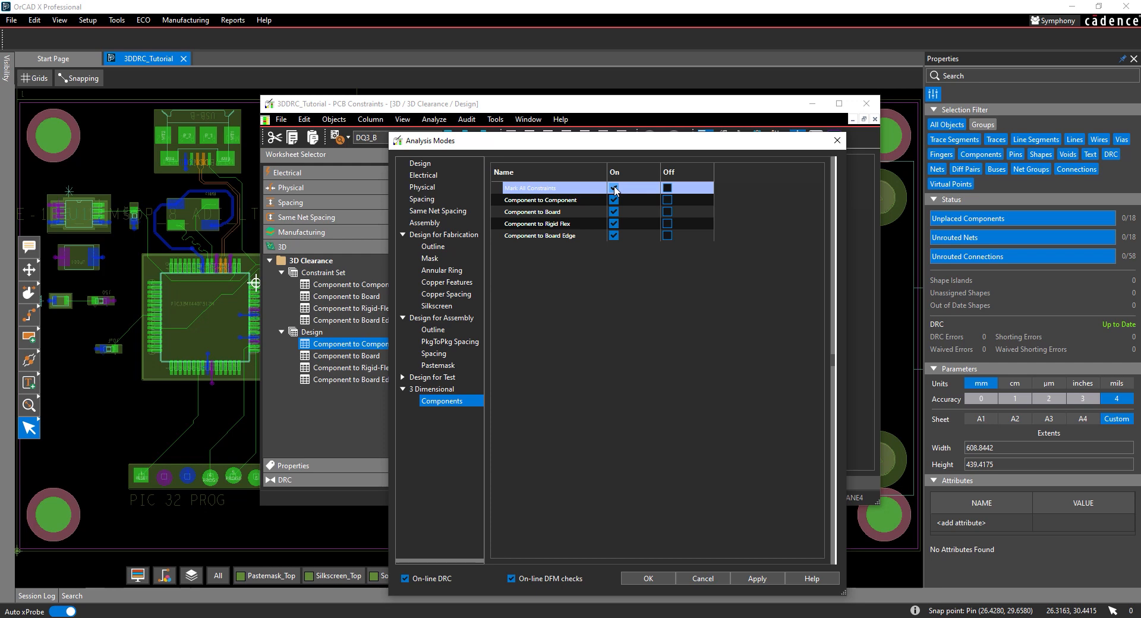
click(647, 578)
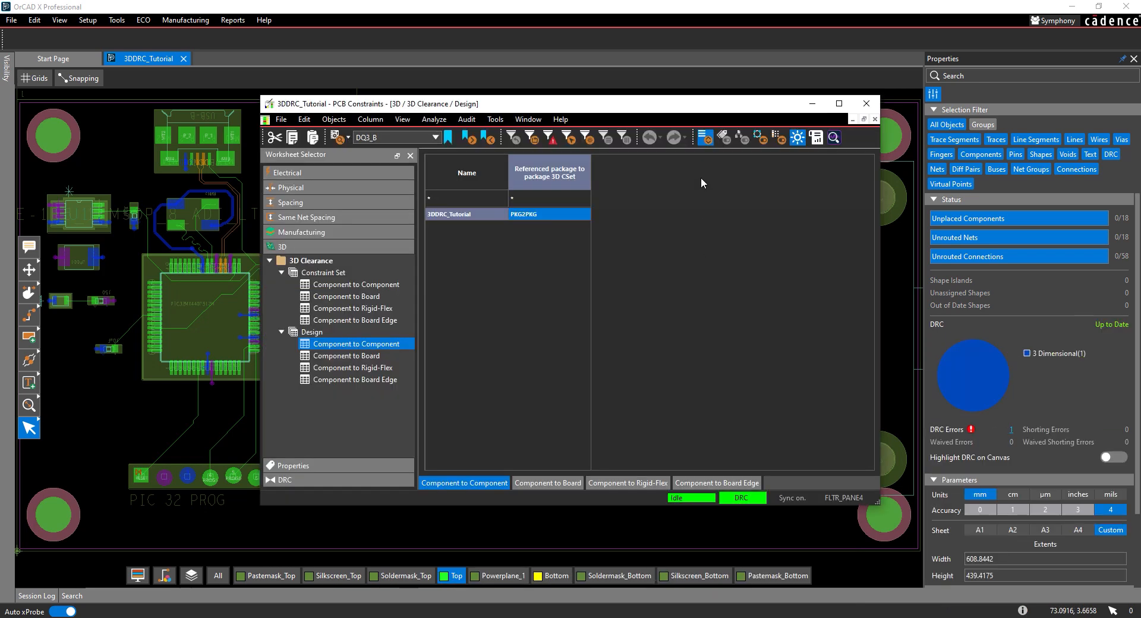
click(865, 106)
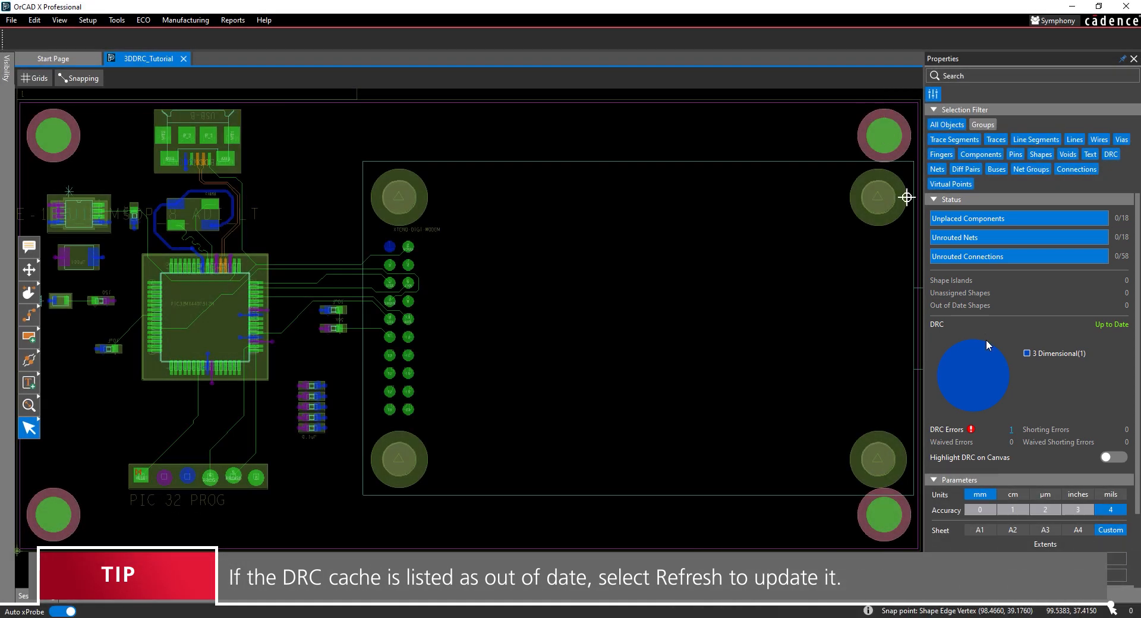
- List the DRC errors and locate the 3D clearance error on the 2D canvas
click(1010, 429)
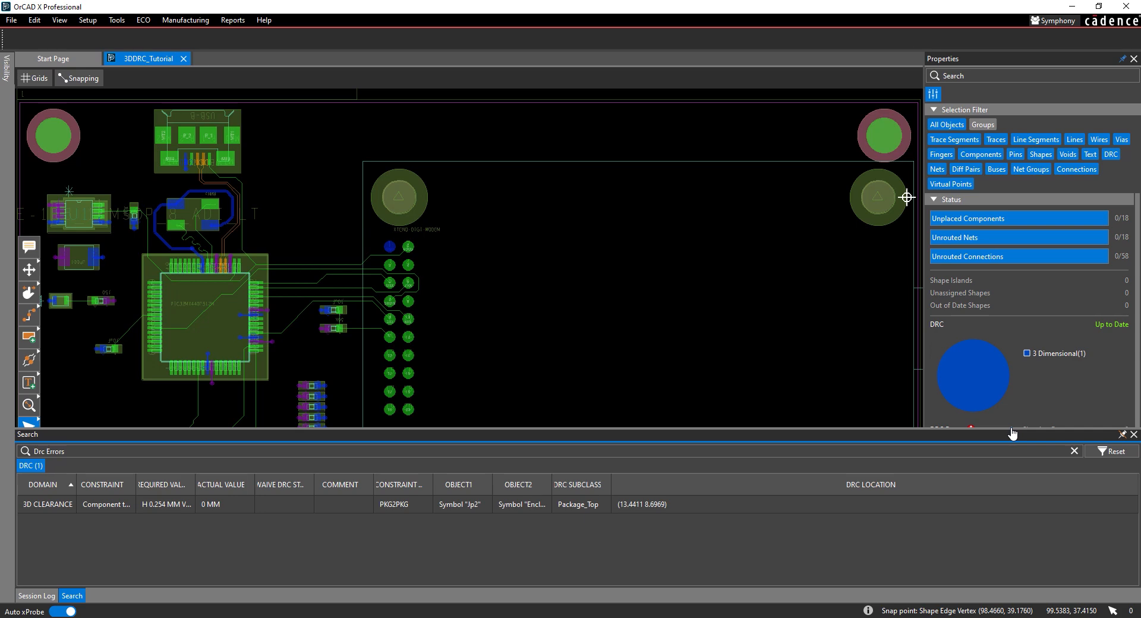
click(44, 502)
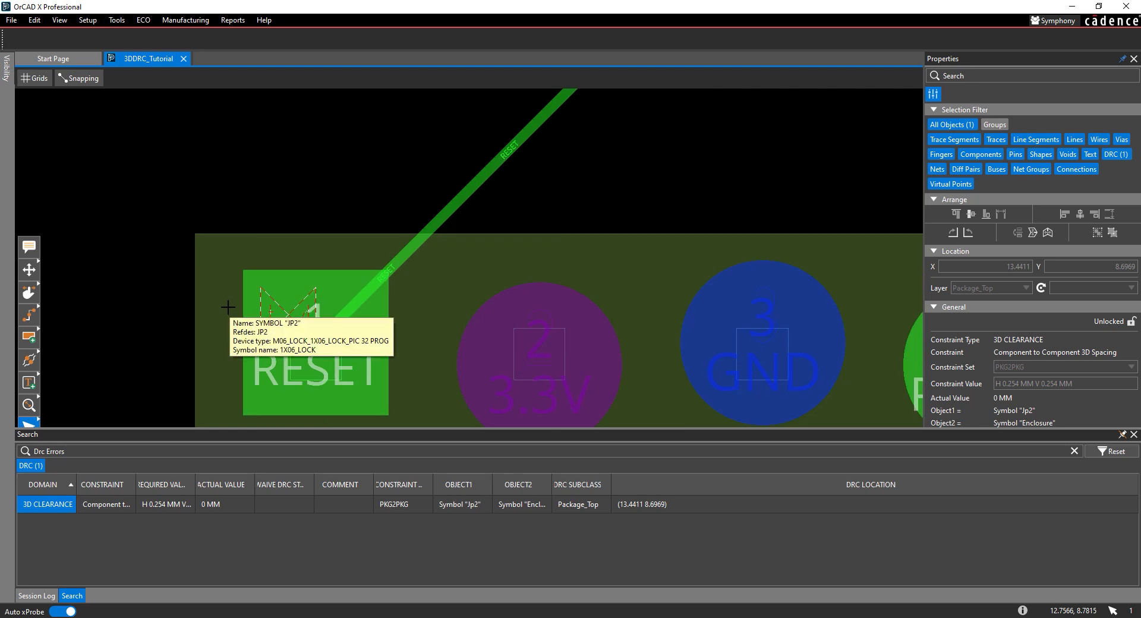
scroll(227, 308, down, 2)
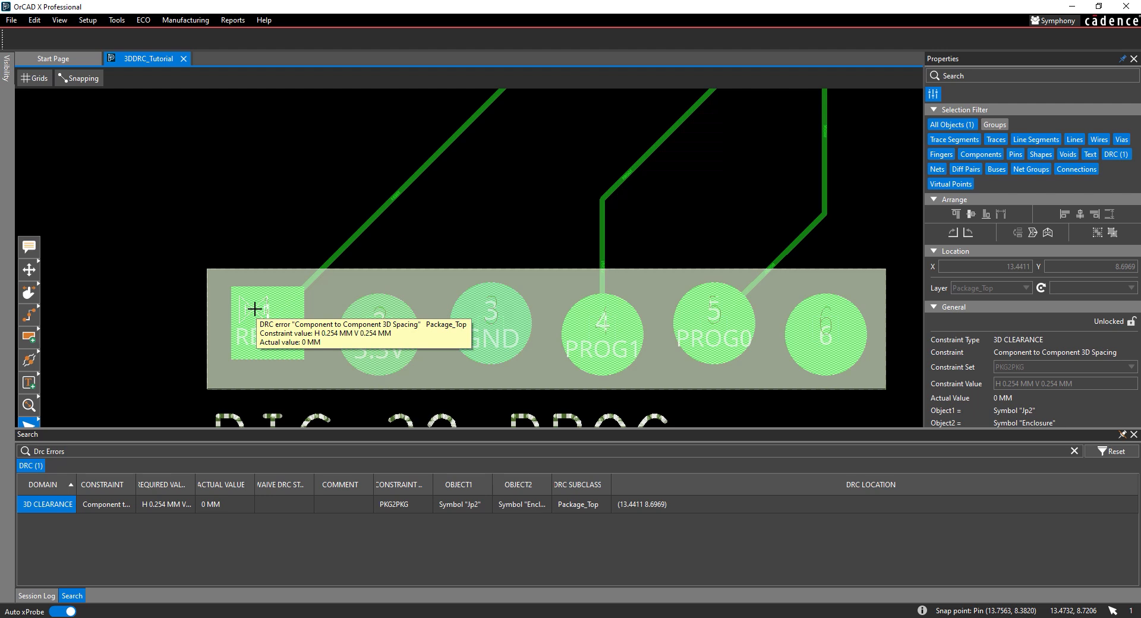
- Switch the canvas to 3D mode and examine the board inside its enclosure around the DRC marker
click(4, 70)
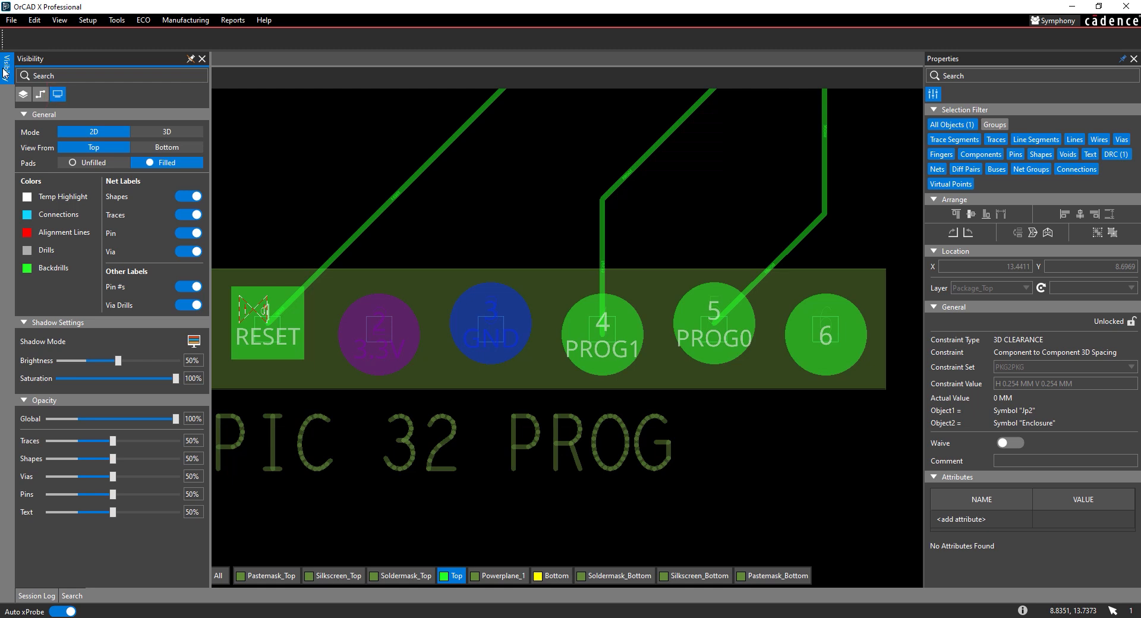
click(166, 132)
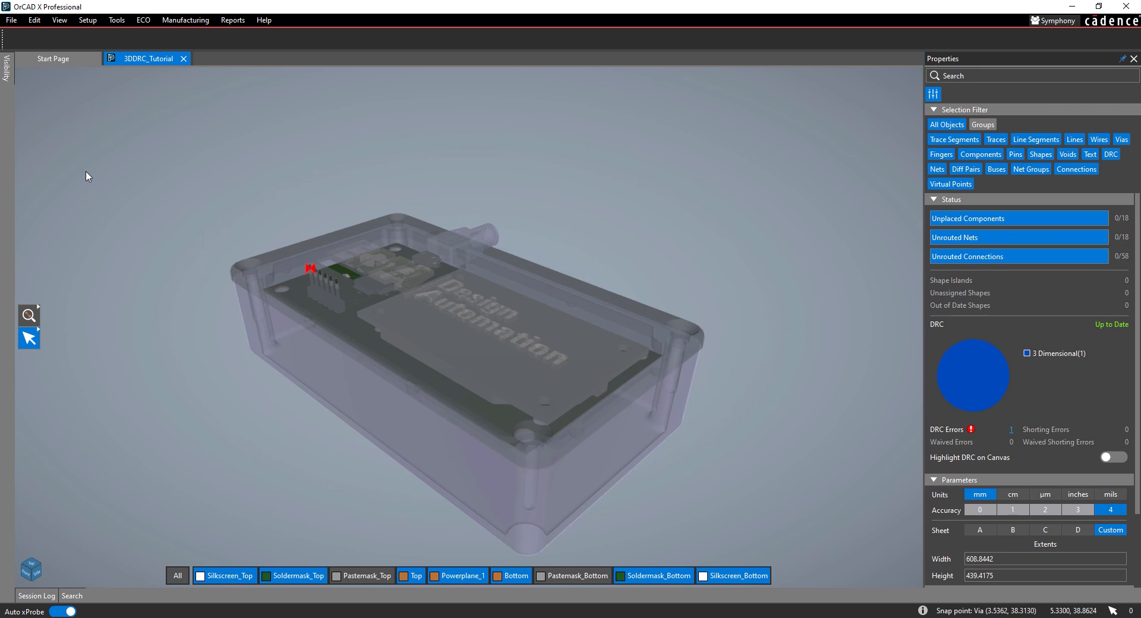
middle_drag(139, 203, 227, 162)
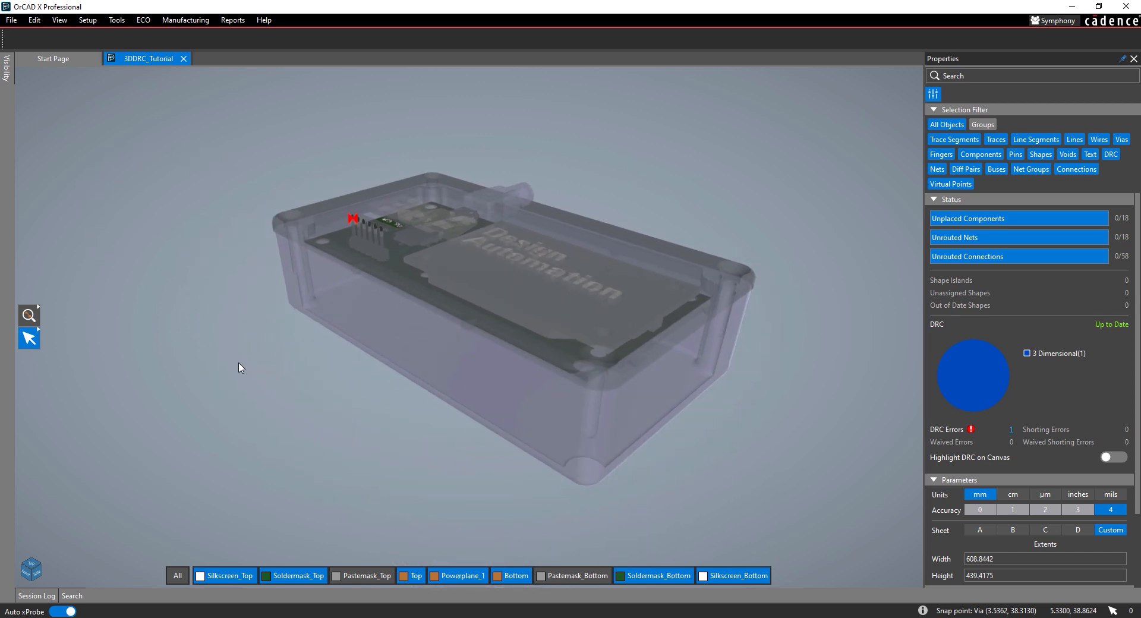
key(shift)
shift+middle_drag(667, 499, 690, 520)
mouse_move(722, 348)
middle_down()
mouse_move(718, 260)
mouse_move(725, 340)
middle_up()
- Locate the 3D clearance error from the DRC list in the 3D view and inspect the JP2 header
click(1012, 432)
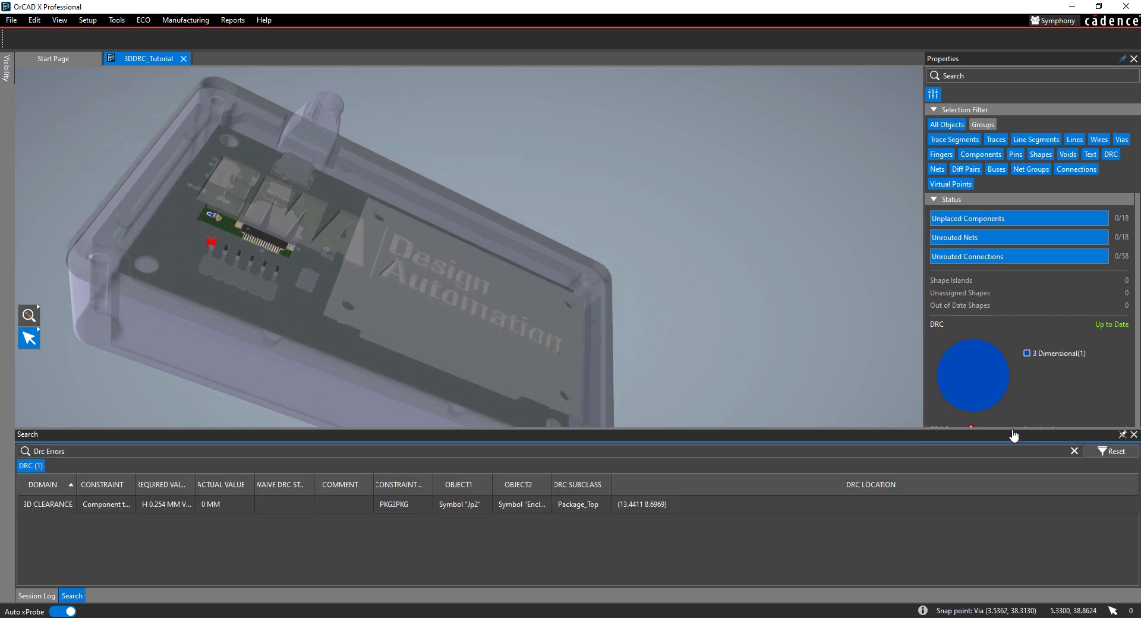
click(99, 505)
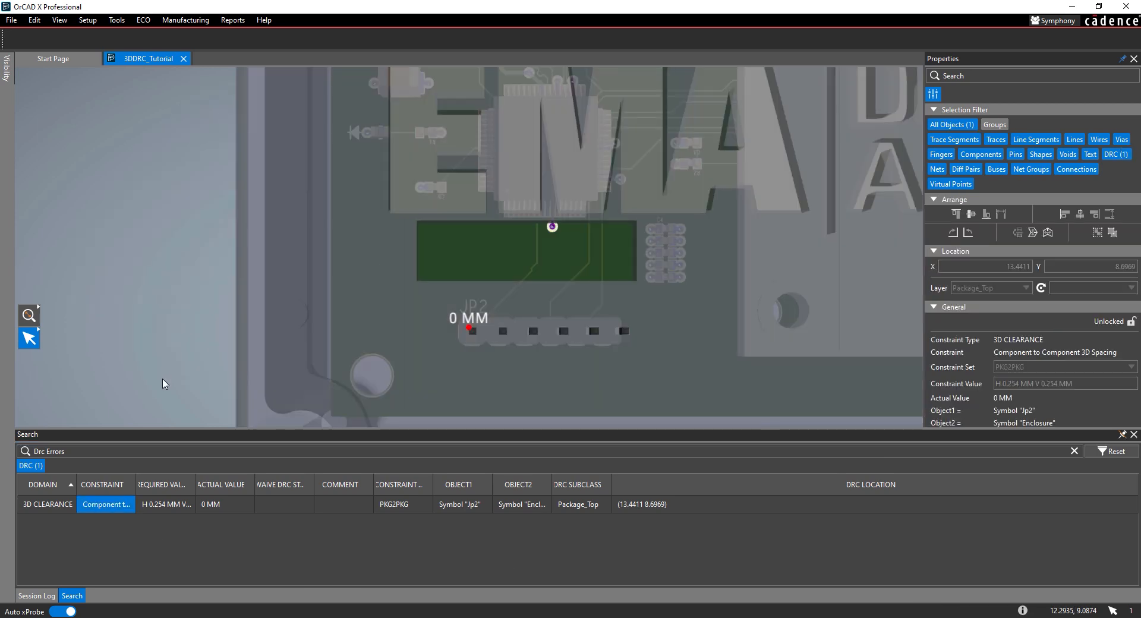
middle_drag(152, 389, 153, 369)
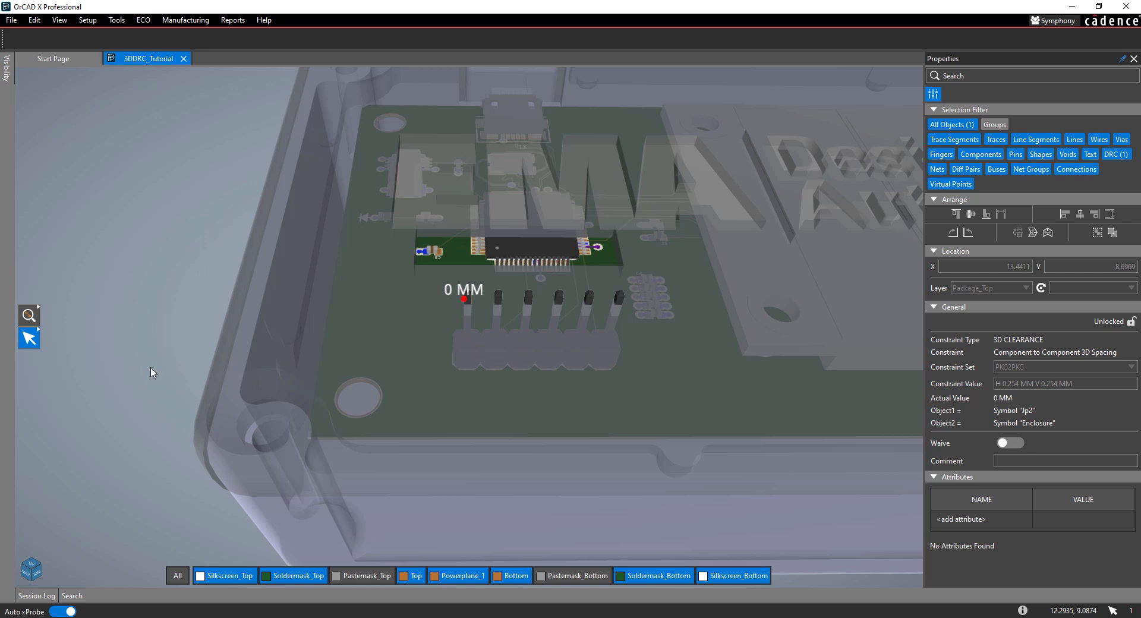
- Return to 2D mode and move component JP2 straight up to about X 13.7160, Y 15.2400
click(9, 76)
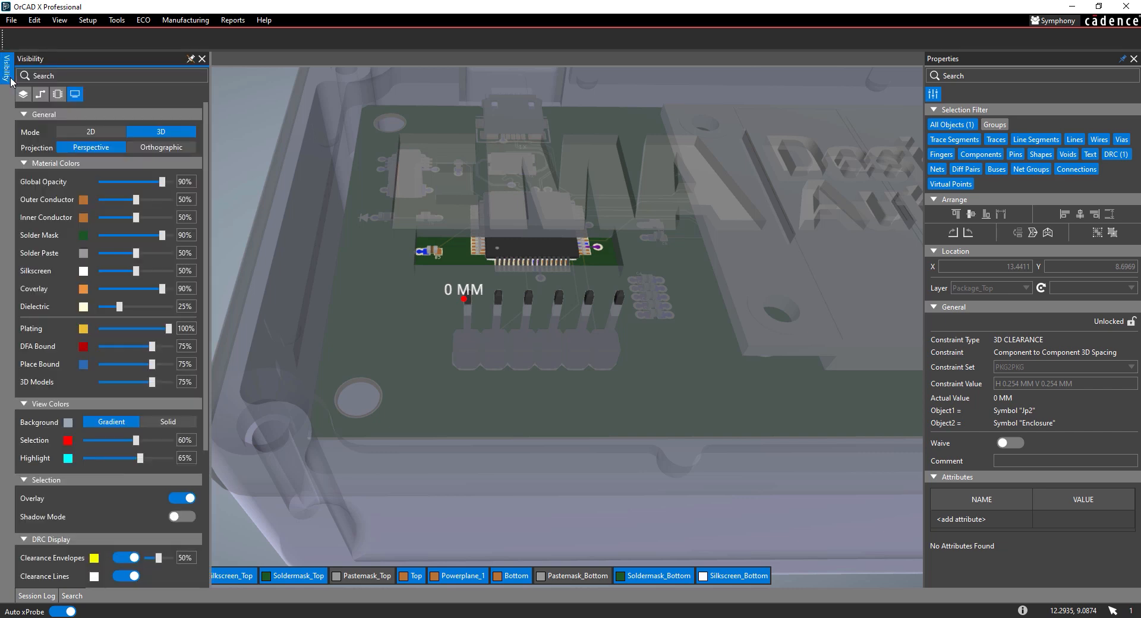
click(71, 133)
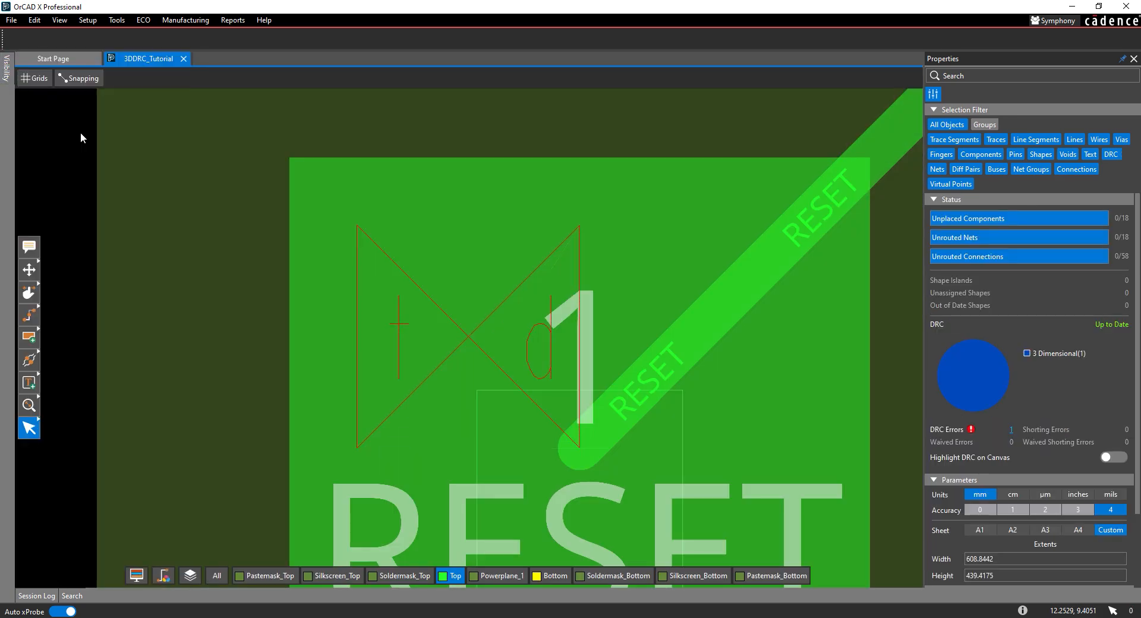
click(28, 270)
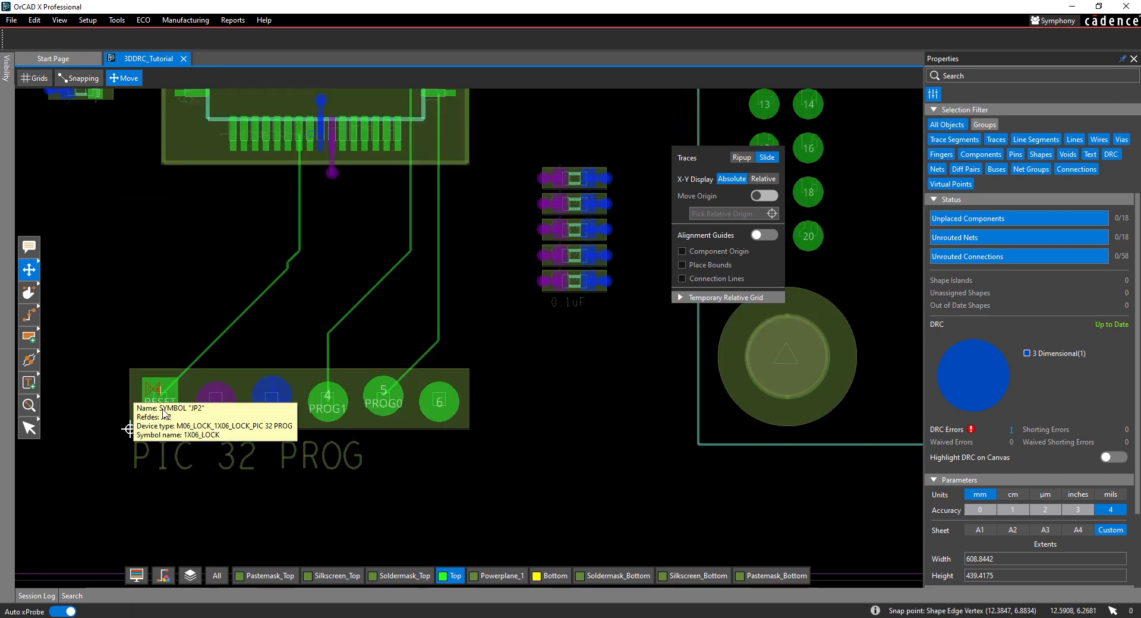
drag(216, 401, 214, 253)
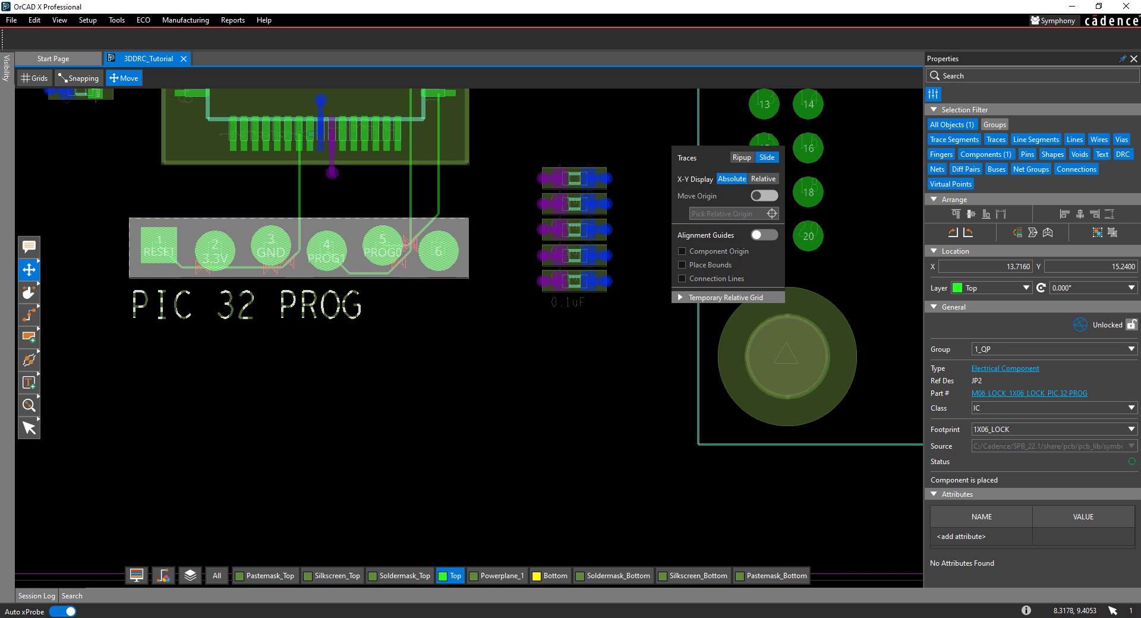
- With components excluded from selection, slide the RESET trace above the JP2 pads and the PROG1 trace between pins 4 and 5
click(28, 292)
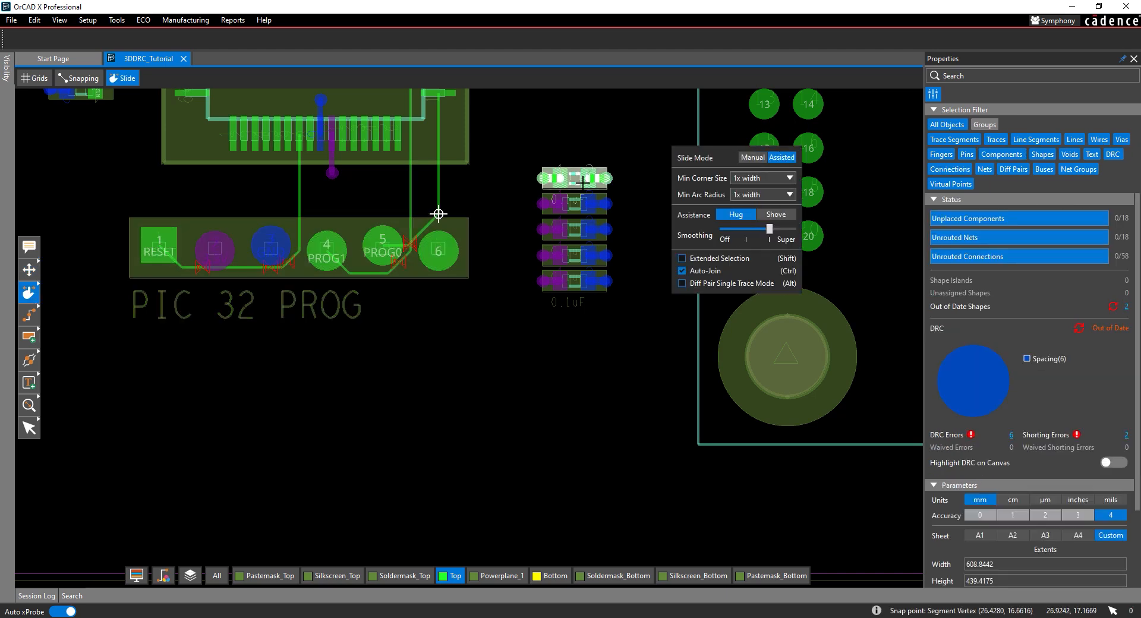
click(1018, 156)
middle_drag(438, 246, 450, 355)
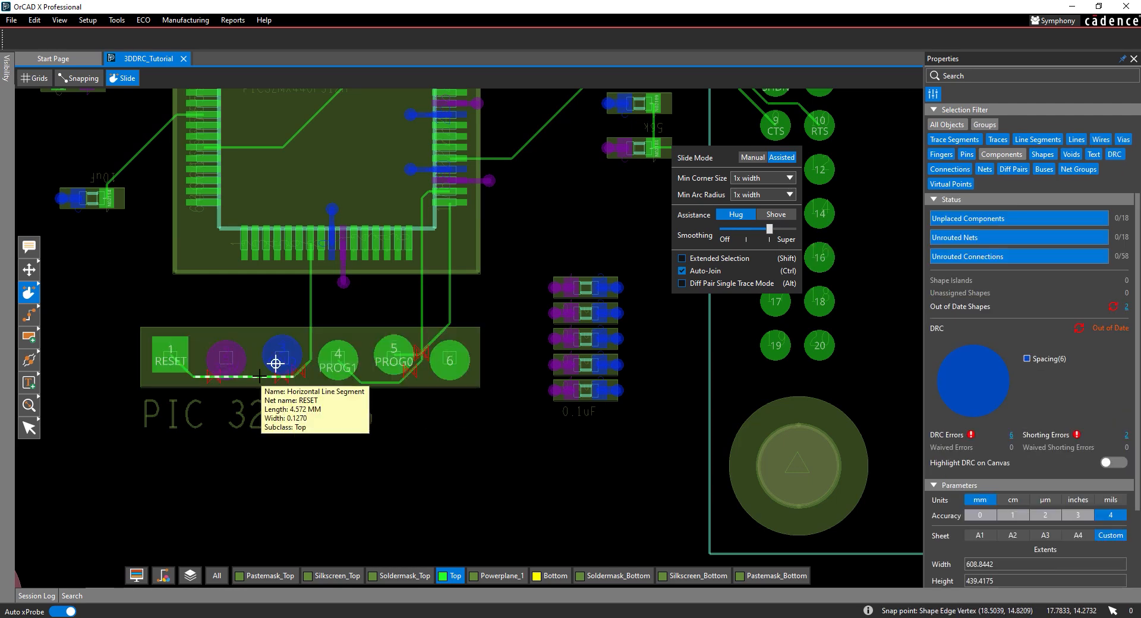
drag(261, 377, 262, 305)
mouse_move(422, 324)
mouse_down()
mouse_move(368, 324)
mouse_move(416, 318)
mouse_up()
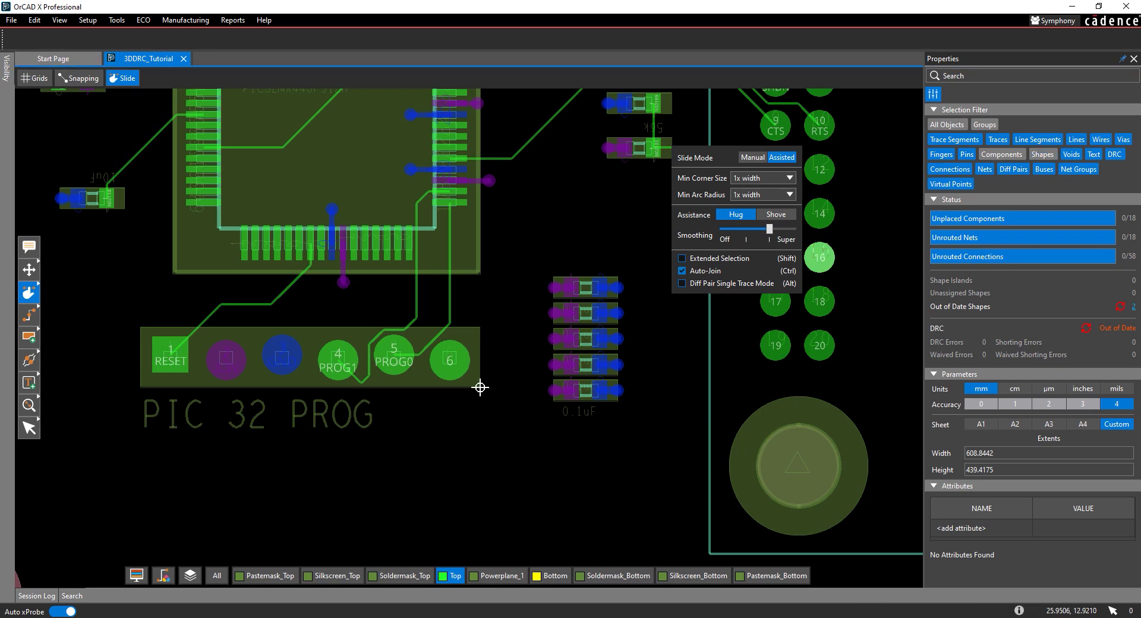
- Slide the PROG1 and PROG0 traces above JP2 so they run diagonally into pins 4 and 5, and finish sliding
click(360, 335)
drag(360, 336, 448, 300)
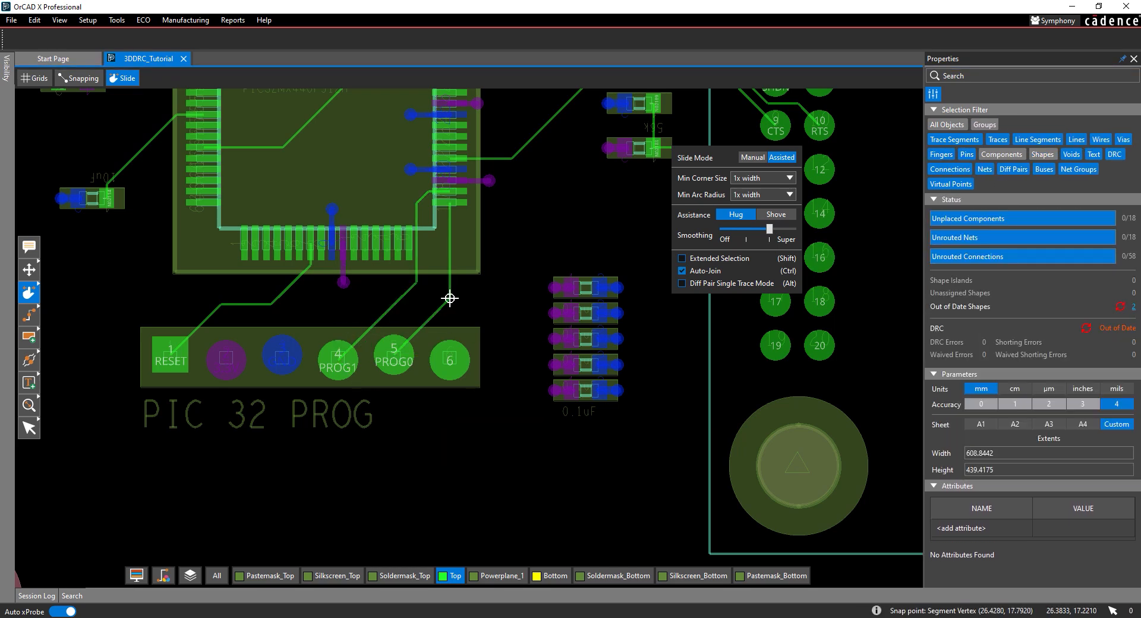
click(29, 429)
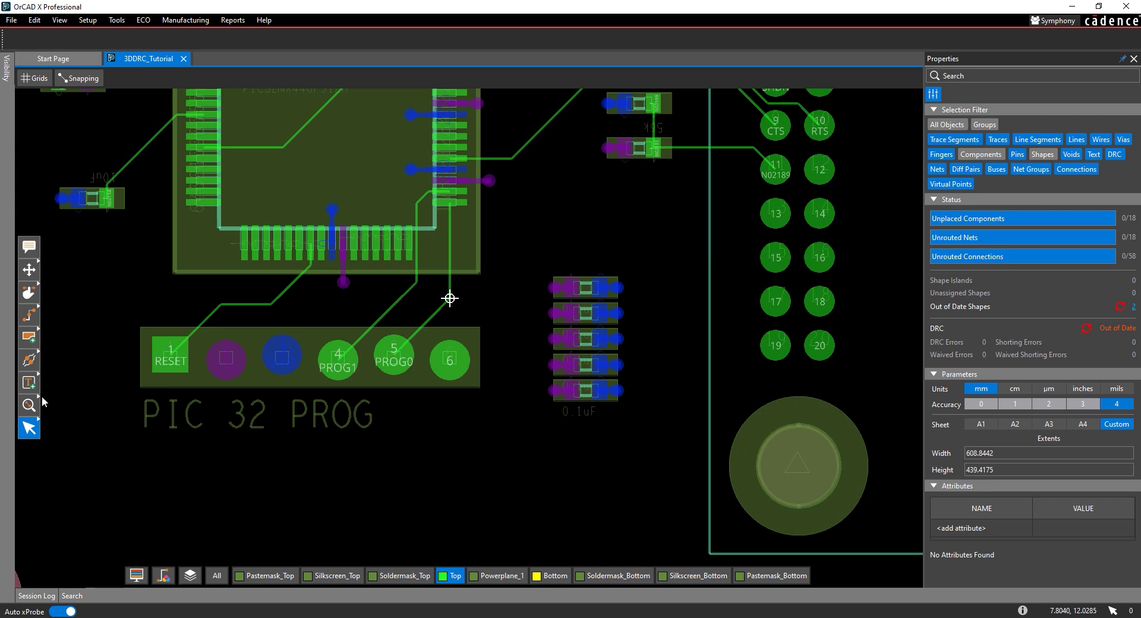
- Switch the canvas to 3D mode, inspect JP2 within the enclosure cutout, and update the out-of-date shapes and DRC
click(8, 76)
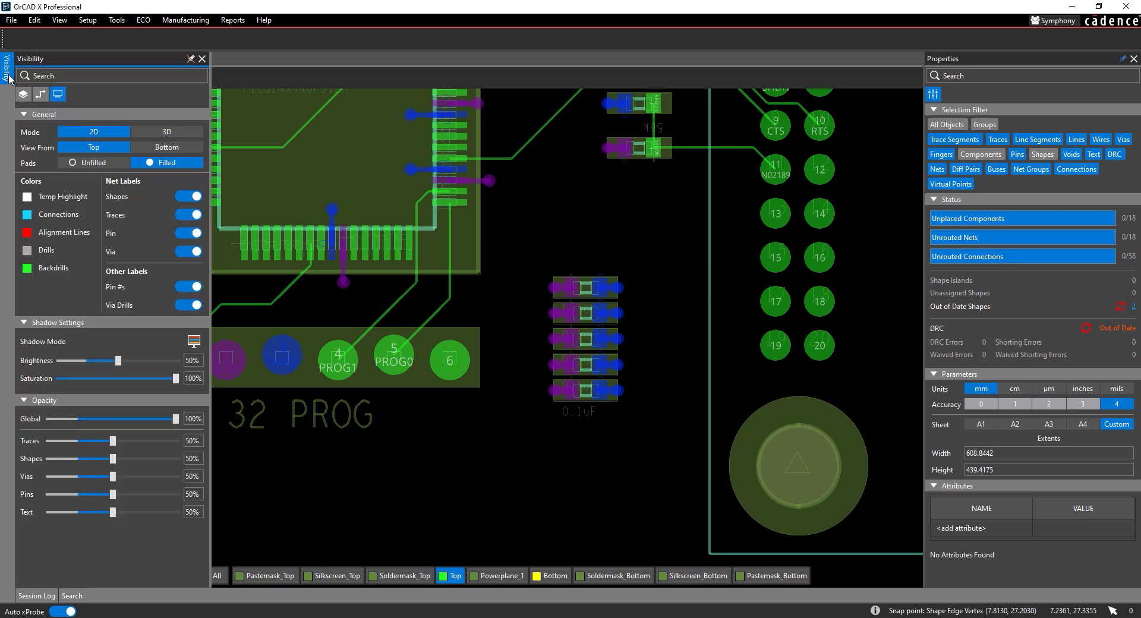
click(154, 131)
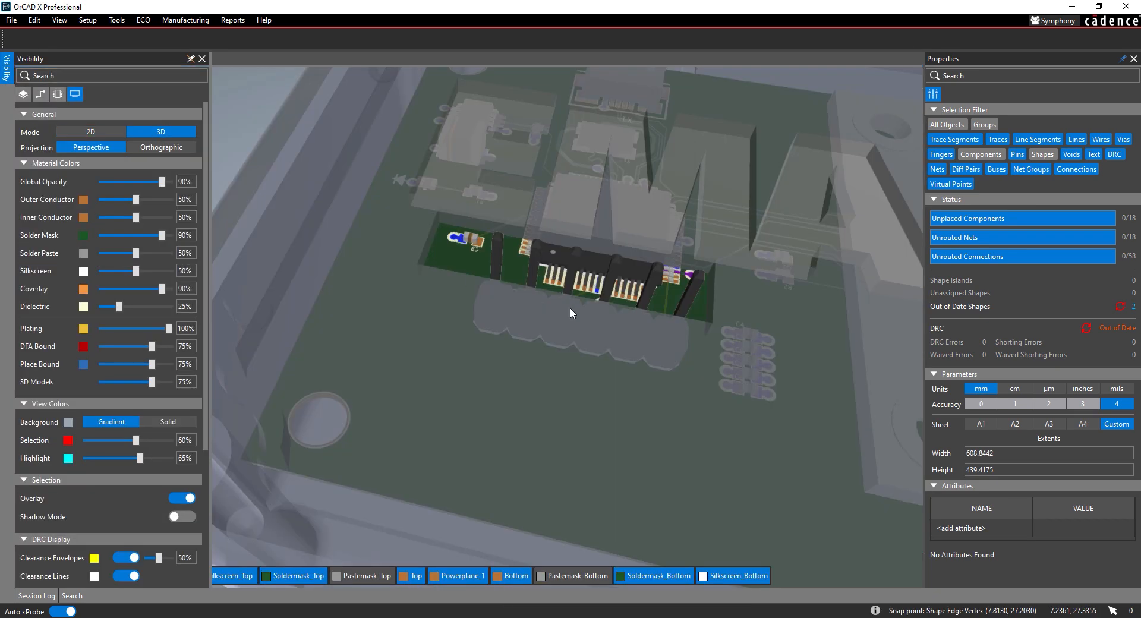
drag(599, 280, 569, 291)
middle_drag(569, 291, 536, 257)
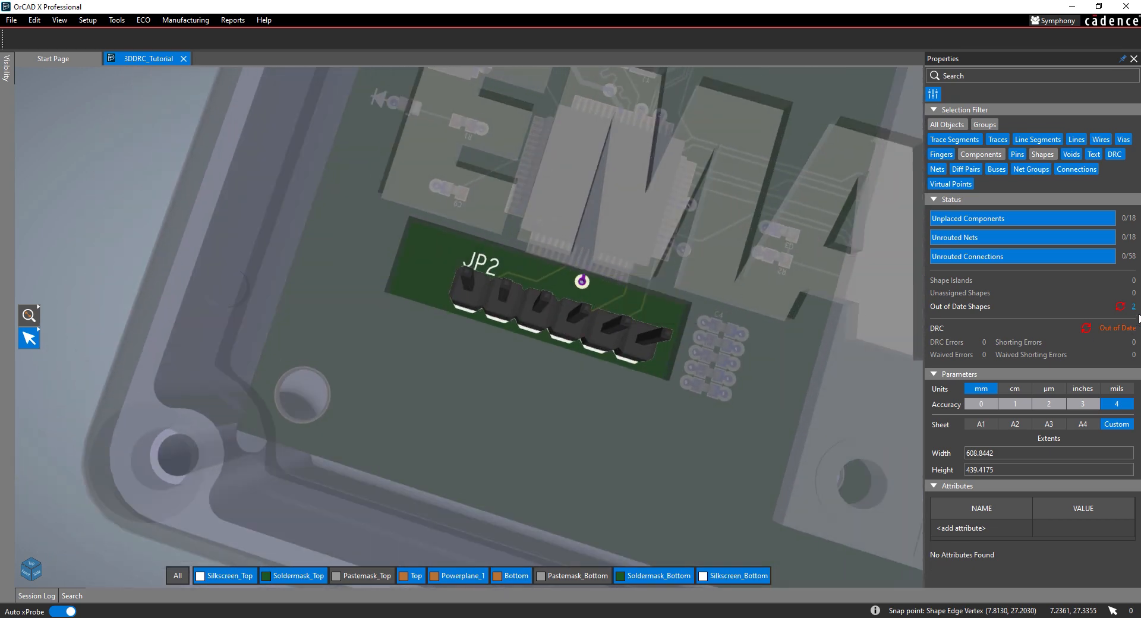
click(1120, 306)
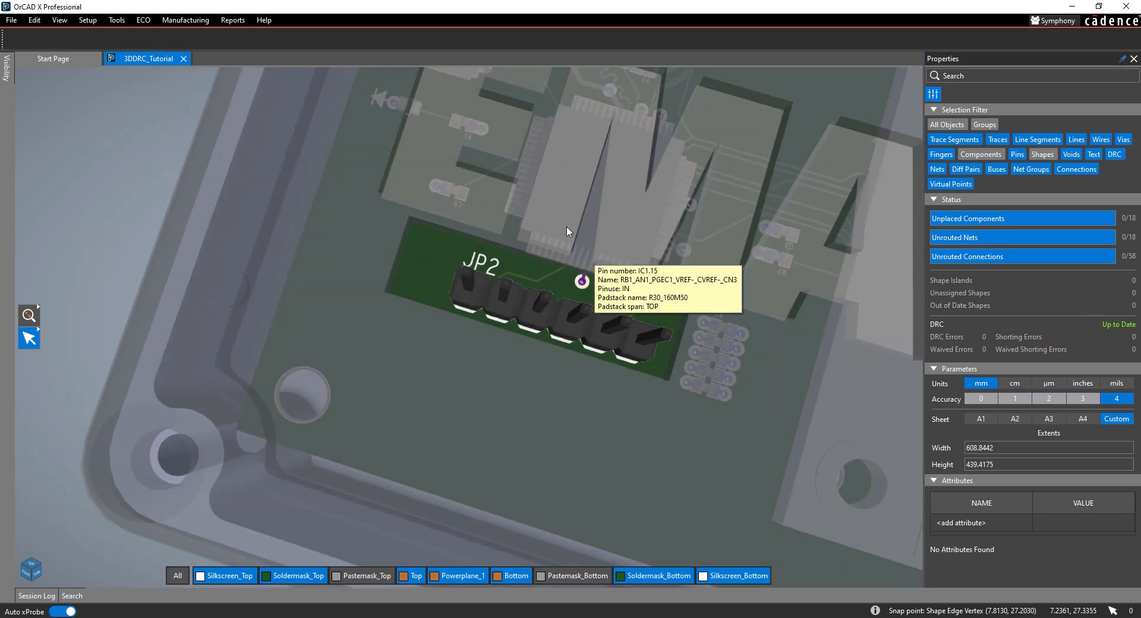